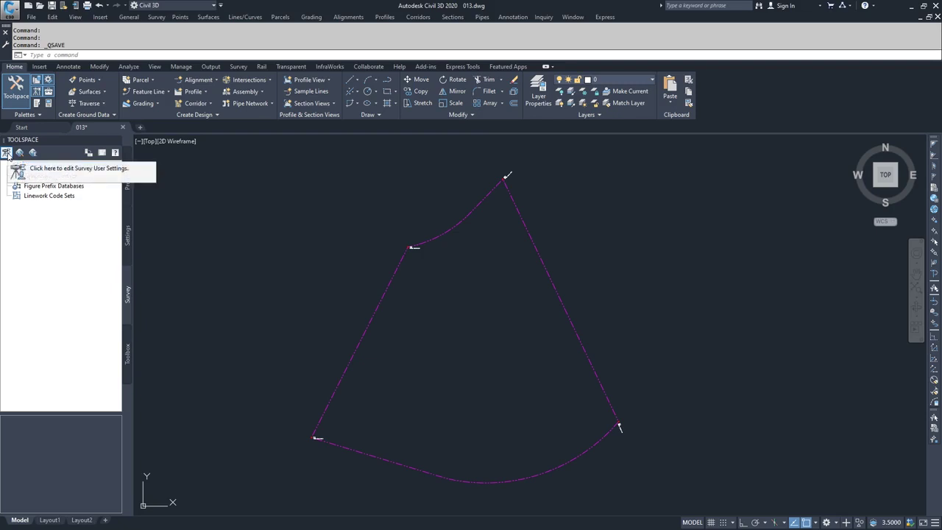
- Open the Survey User Settings and review the database, equipment, linework, figure, interactive graphics and import defaults
left_click(7, 153)
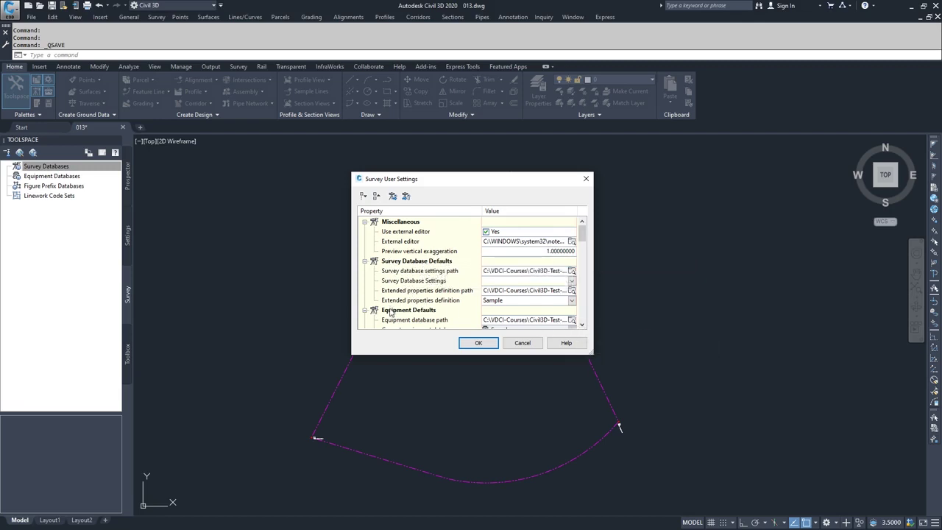
left_click(583, 324)
left_click(583, 324)
left_click(583, 325)
left_click(583, 325)
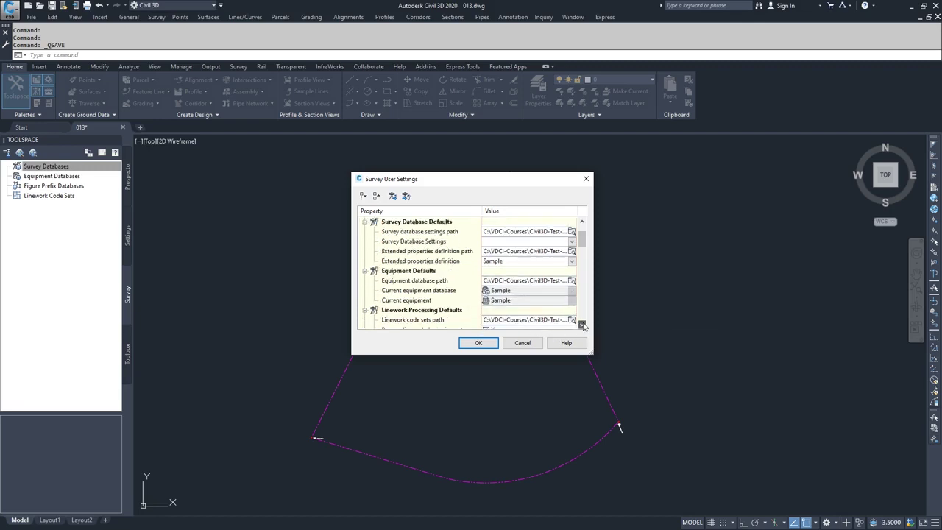
left_click(583, 324)
left_click(583, 325)
left_click(583, 324)
left_click(583, 325)
left_click(582, 325)
left_click(582, 325)
left_click(582, 324)
left_click(583, 325)
left_click(583, 325)
left_click(583, 324)
left_click(583, 325)
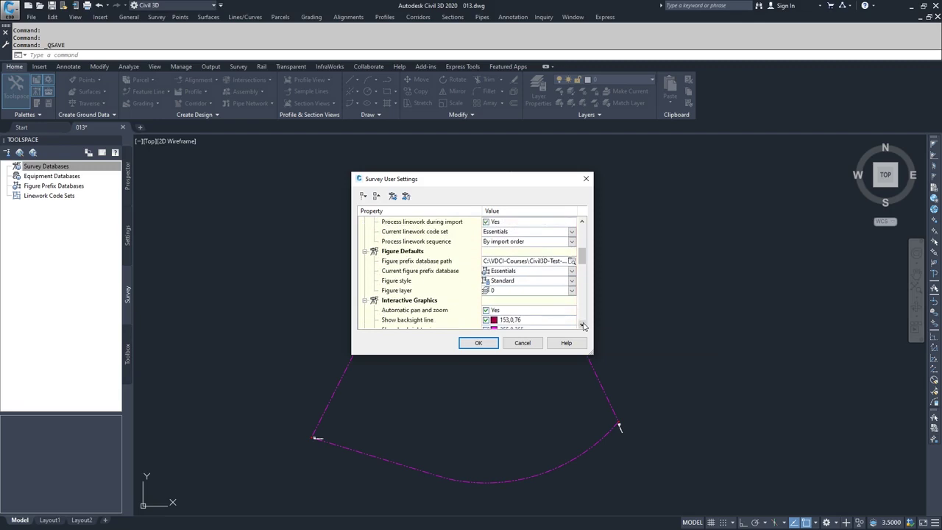
left_click(583, 325)
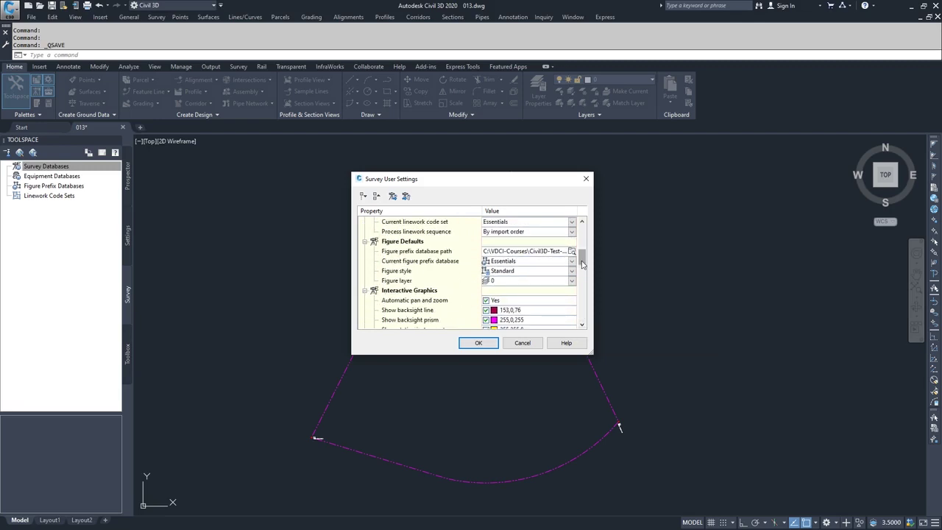
left_click_drag(583, 259, 583, 287)
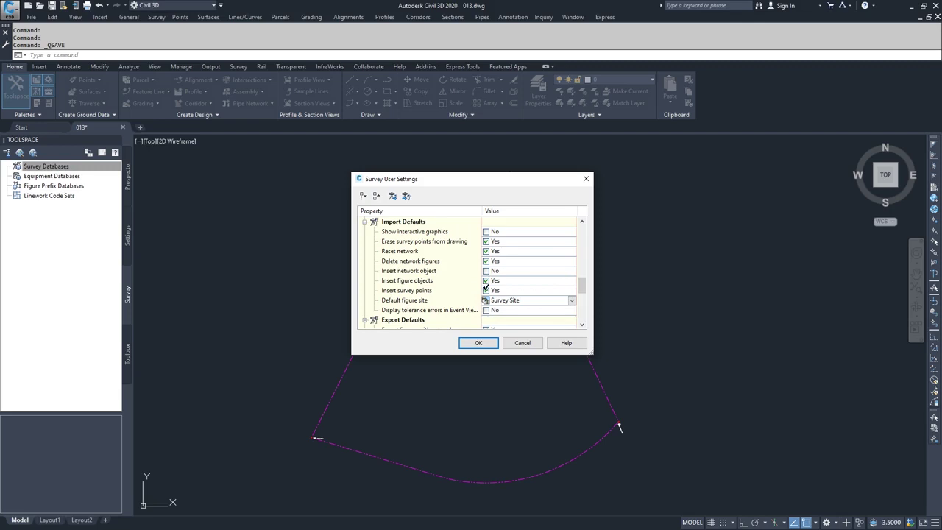
left_click_drag(582, 289, 582, 229)
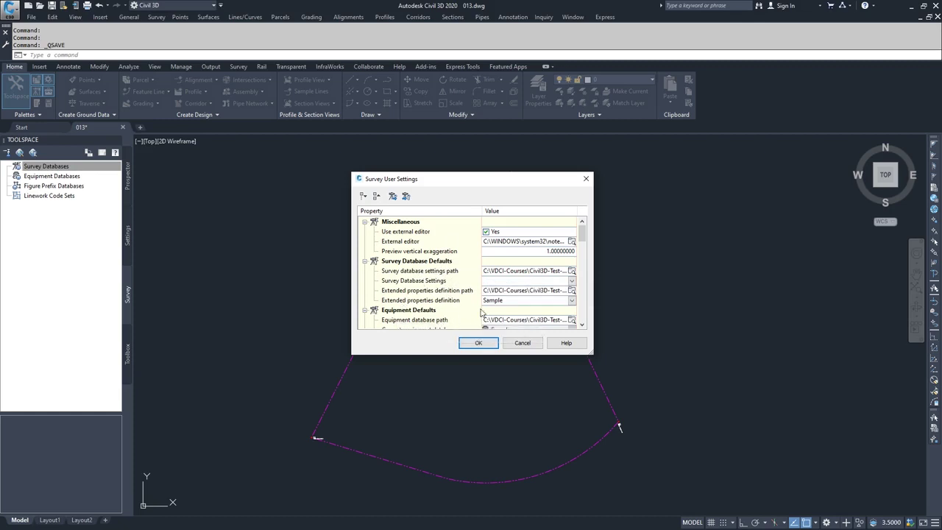
left_click_drag(582, 237, 581, 253)
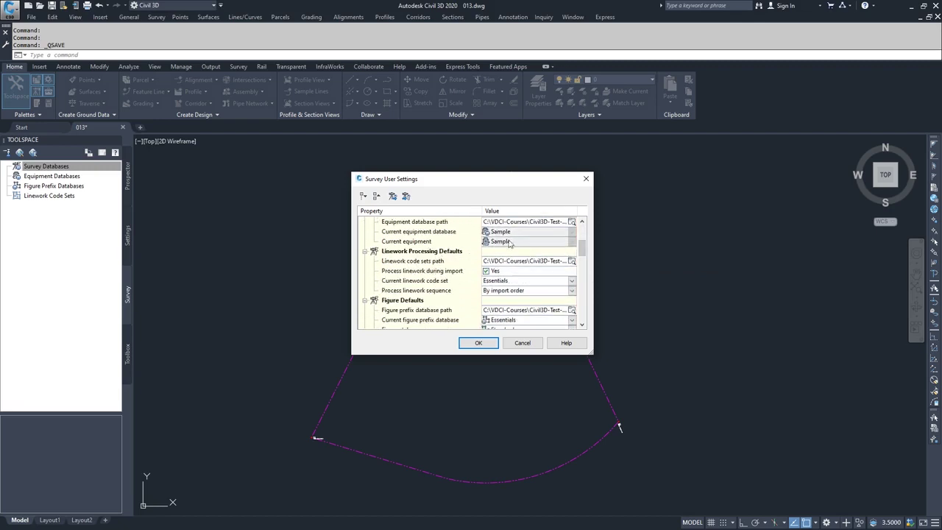
scroll(464, 243, "up", 3)
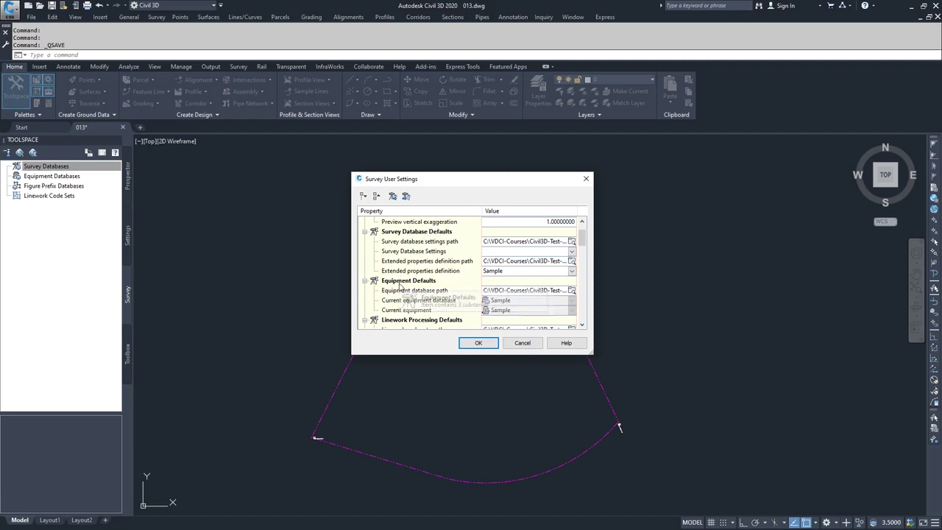
scroll(584, 248, "down", 3)
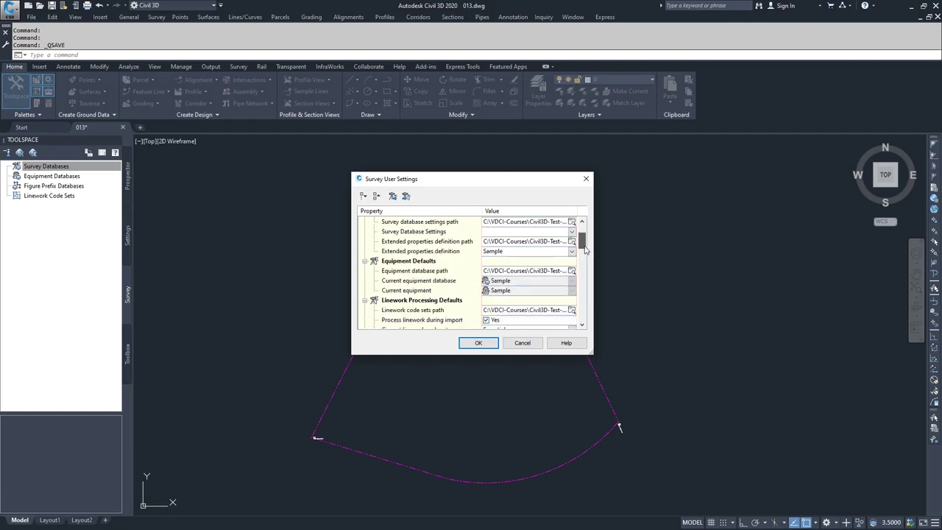
mouse_move(586, 253)
left_mouse_down()
mouse_move(586, 263)
mouse_move(585, 237)
left_mouse_up()
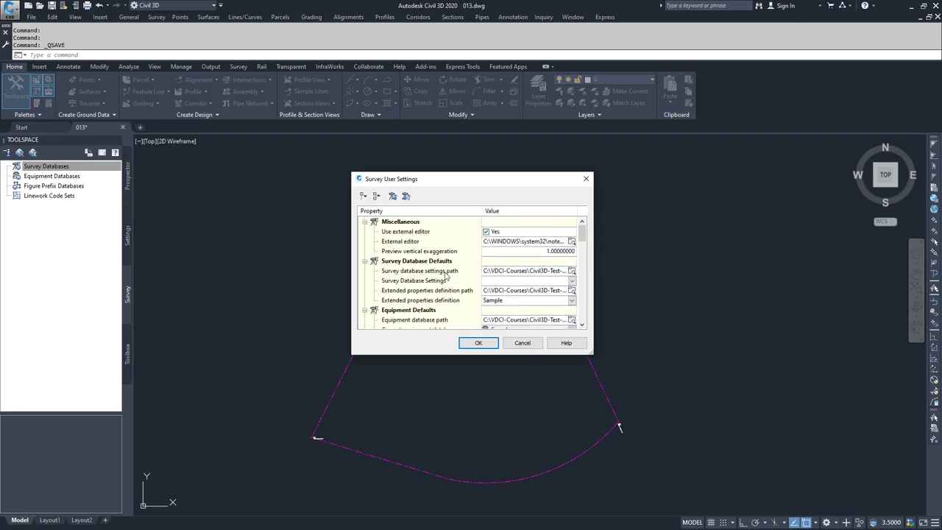
- Set the survey database settings path to the Survey folder in Civil3D-Test-Prep\Datasets
left_click(572, 272)
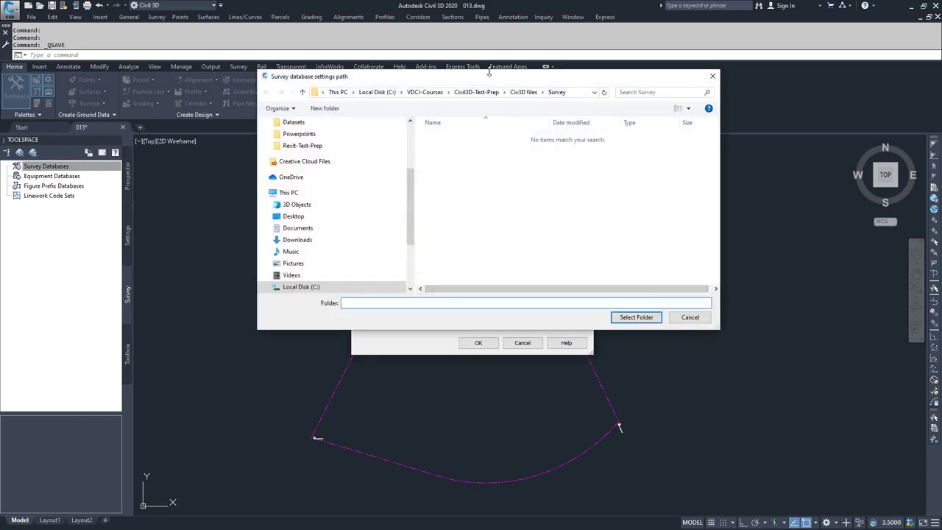
left_click_drag(475, 82, 503, 315)
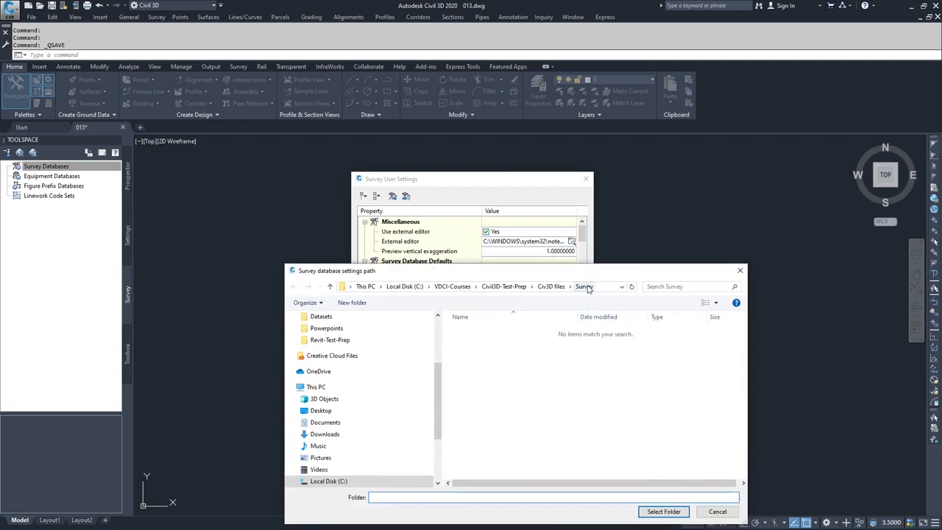
left_click(507, 288)
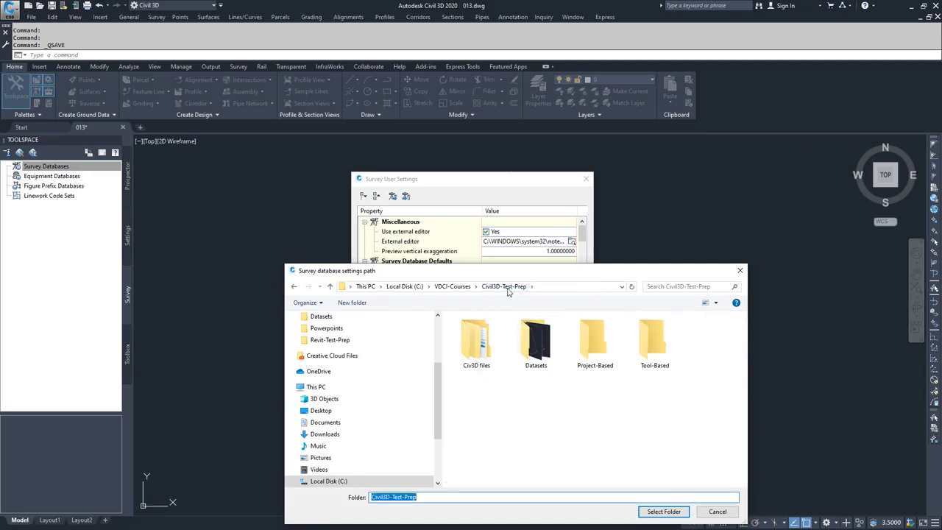
double_click(535, 344)
left_click(466, 335)
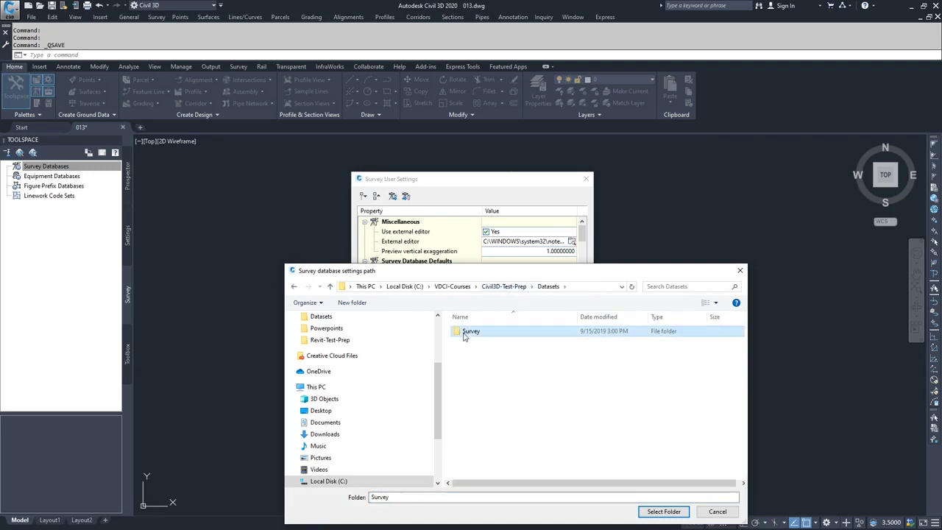
left_click(663, 512)
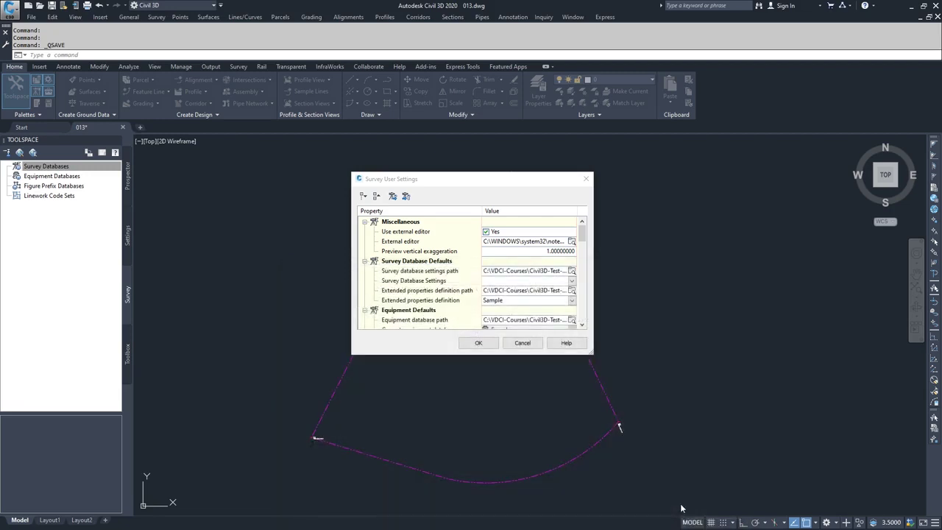
- Set the extended properties definition path to the Survey folder in Civil3D-Test-Prep\Datasets
left_click(571, 291)
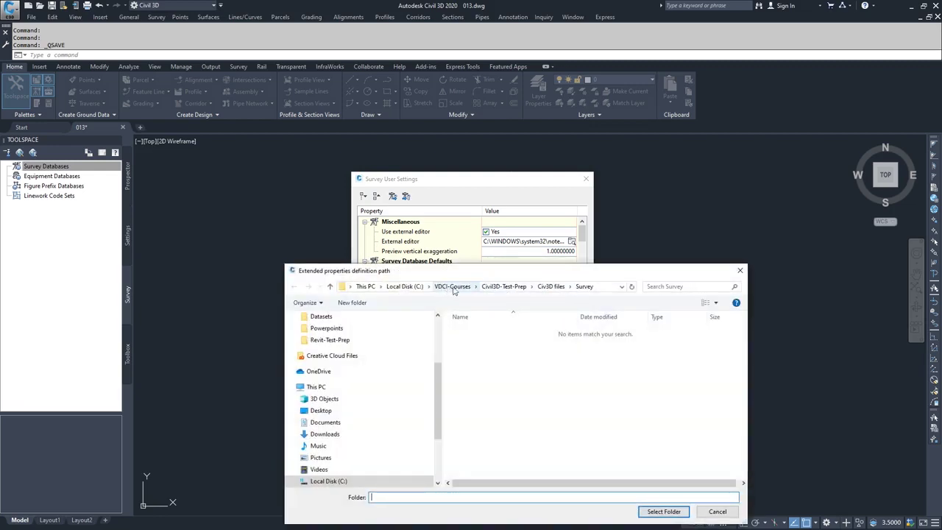
left_click(550, 286)
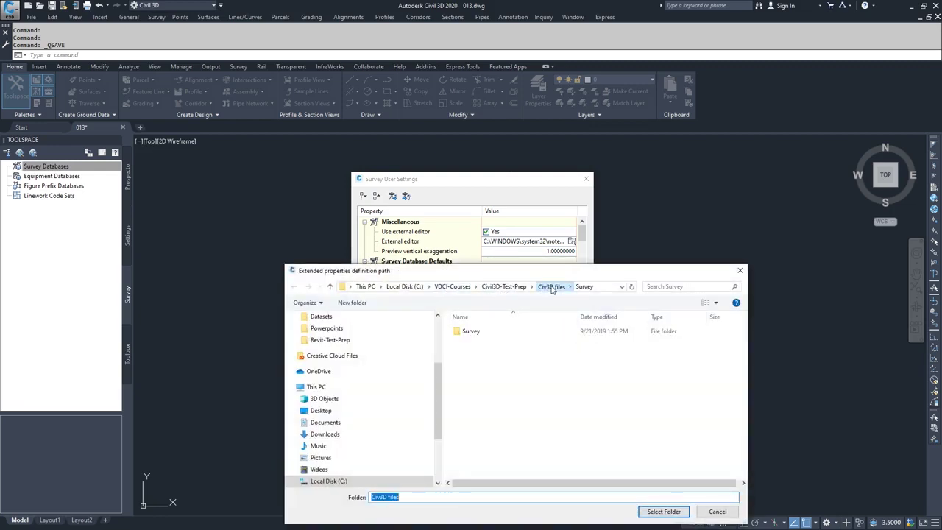
left_click(503, 286)
double_click(539, 335)
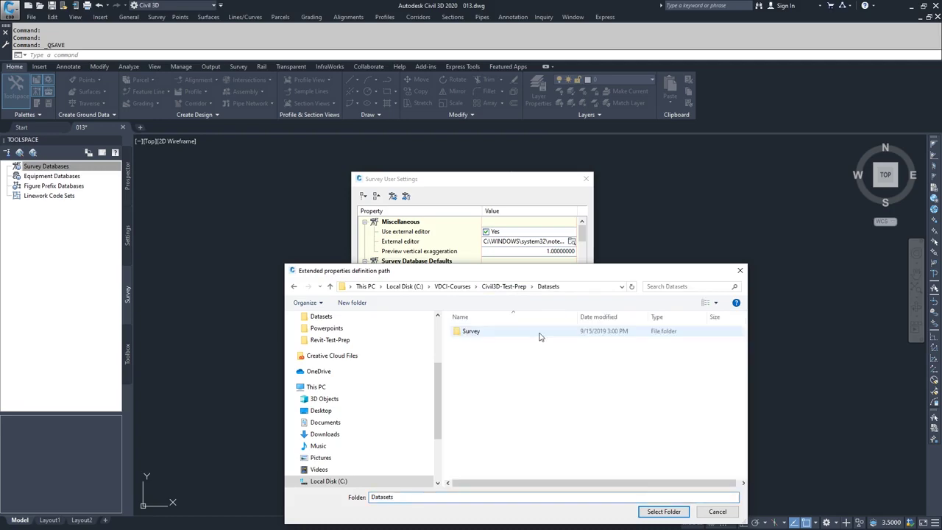
left_click(472, 332)
left_click(657, 515)
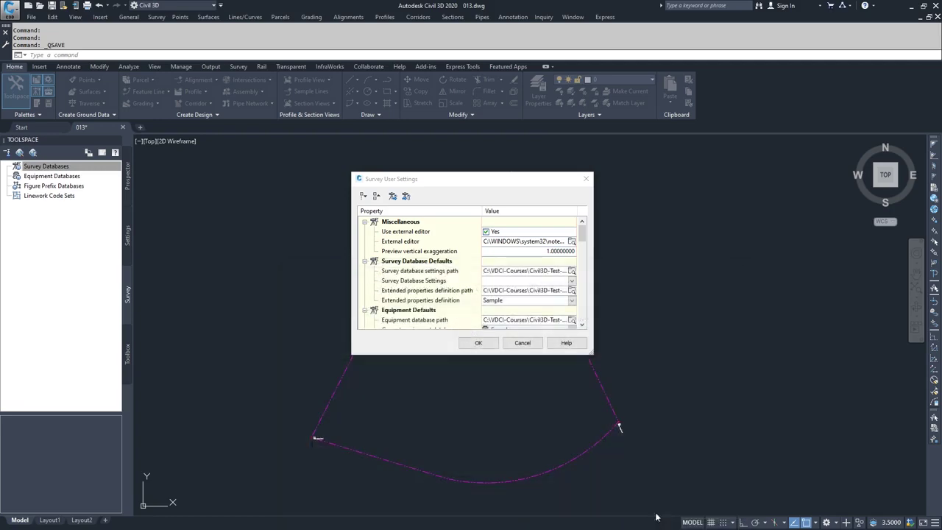
- Set the equipment database path to the Survey folder in Civil3D-Test-Prep\Datasets
left_click(572, 319)
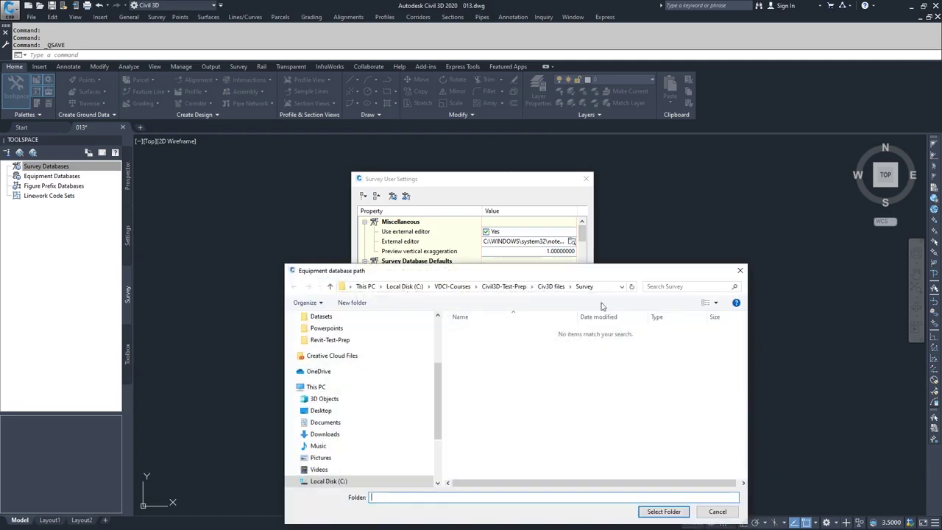
left_click(506, 286)
double_click(540, 335)
left_click(489, 334)
left_click(663, 511)
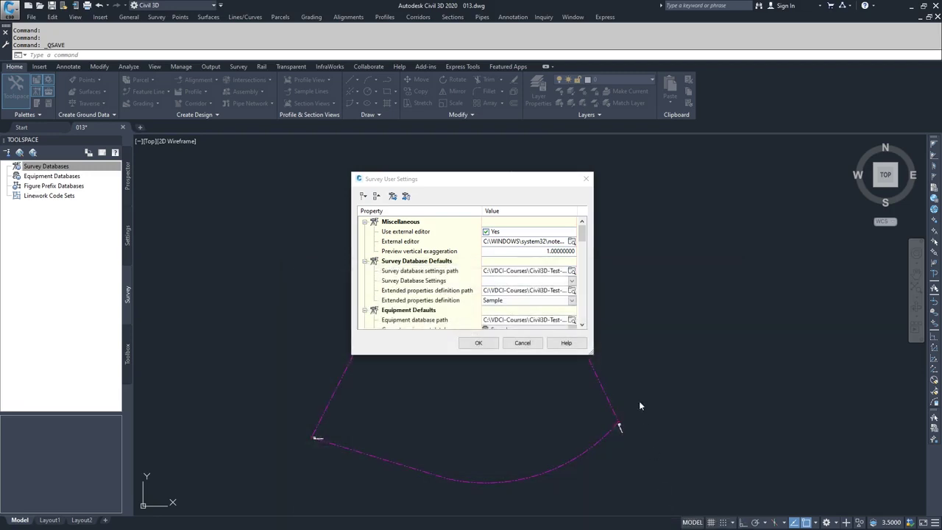
- Set the linework code sets path to the Survey folder in Civil3D-Test-Prep\Datasets
scroll(575, 317, "down", 2)
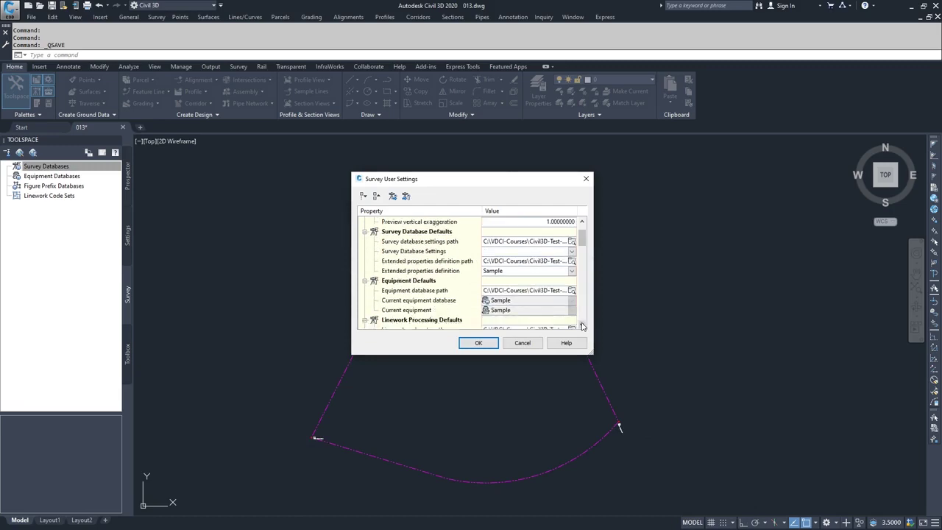
left_click(572, 311)
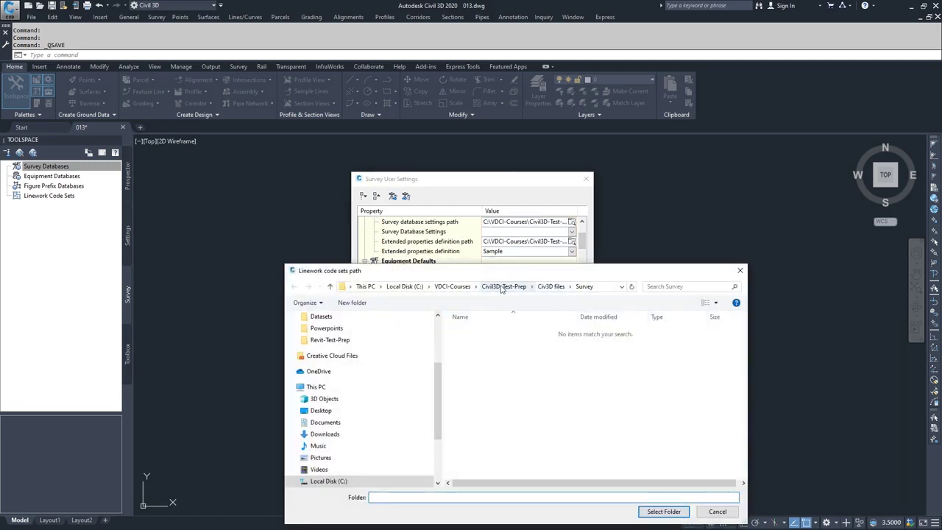
left_click(503, 286)
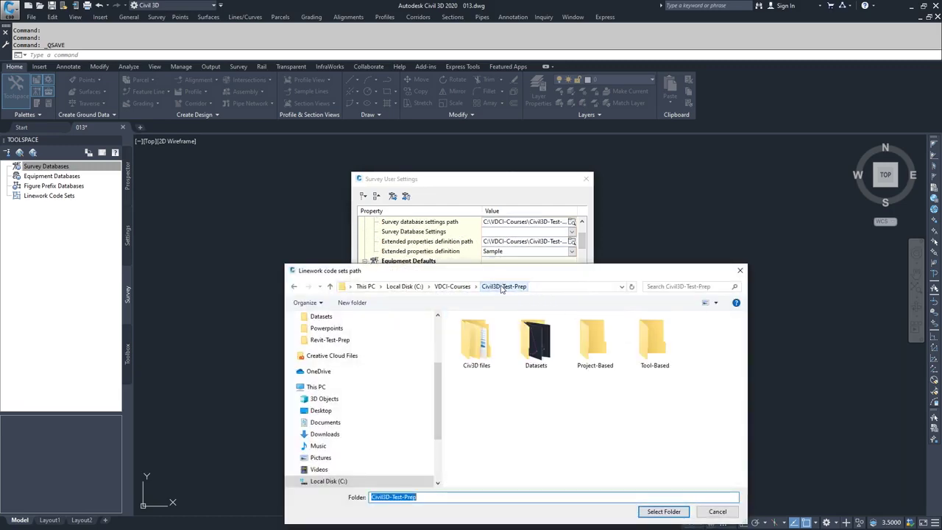
left_click(535, 337)
double_click(535, 337)
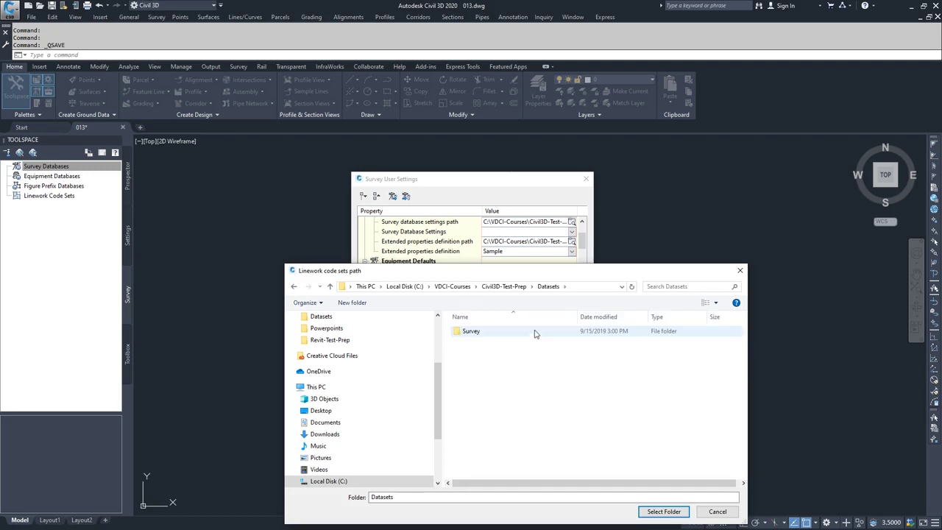
left_click(474, 333)
left_click(663, 512)
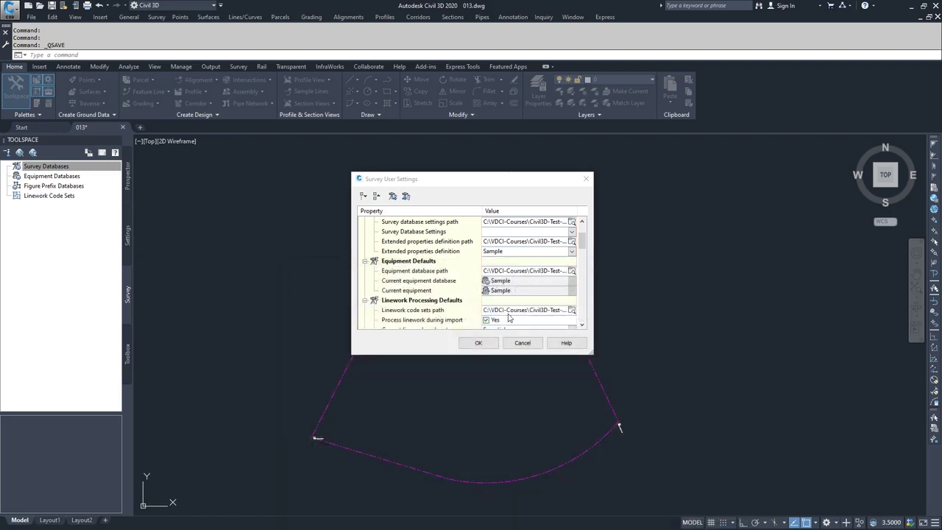
- Set the figure prefix database path to the Survey folder in Civil3D-Test-Prep\Datasets and accept the Survey User Settings
scroll(584, 321, "down", 3)
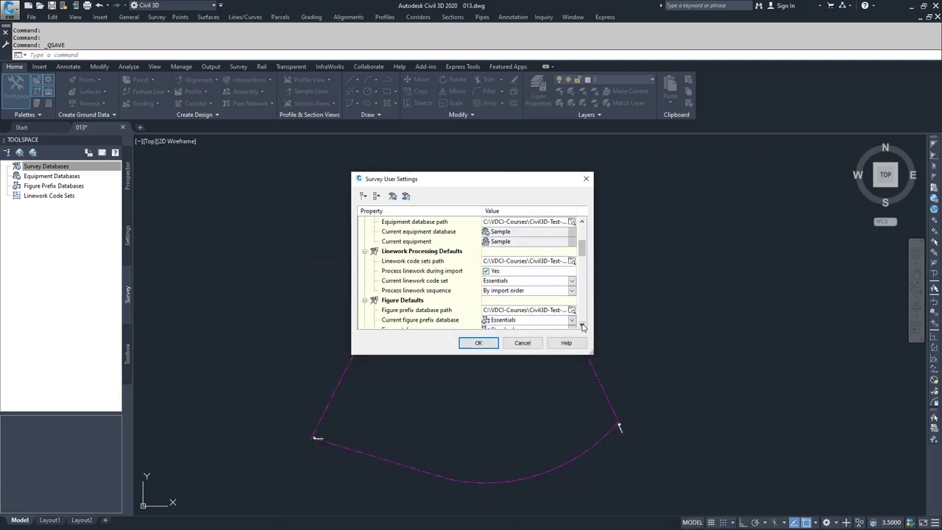
left_click(572, 310)
left_click(506, 286)
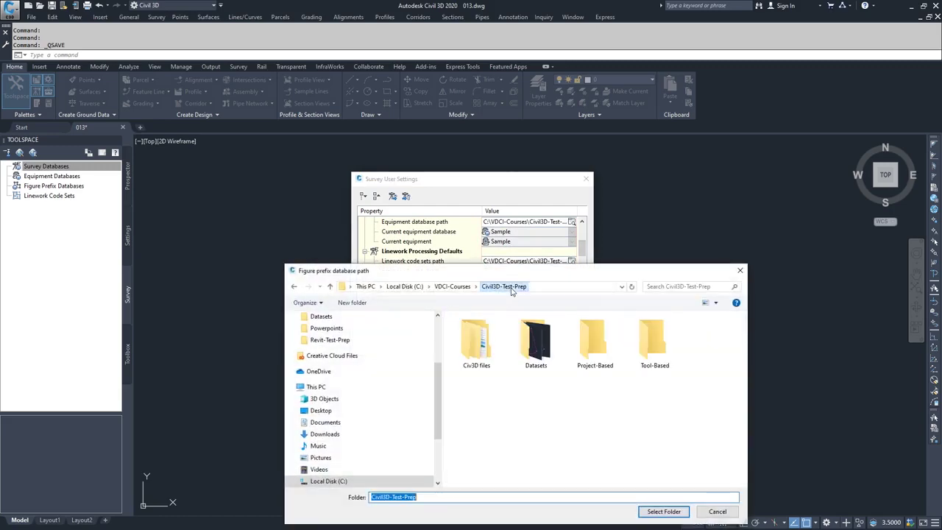
double_click(521, 336)
left_click(474, 332)
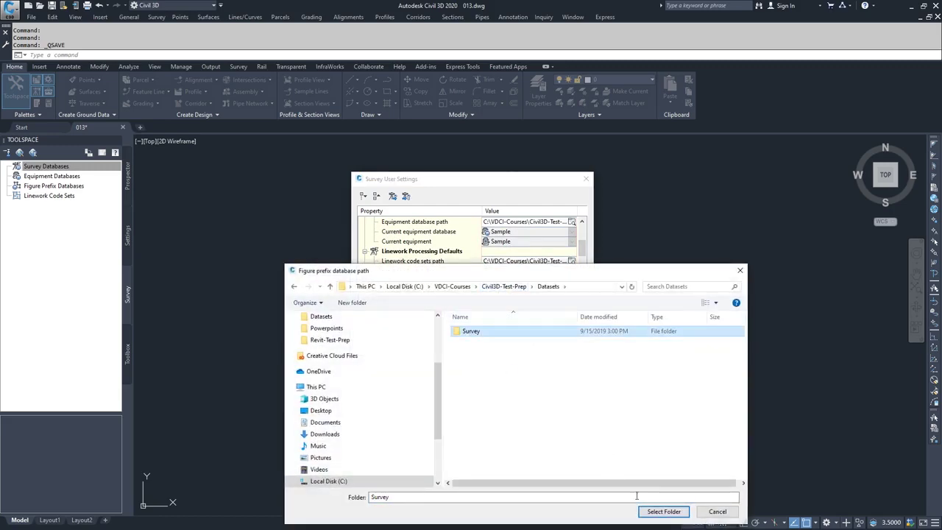
left_click(663, 511)
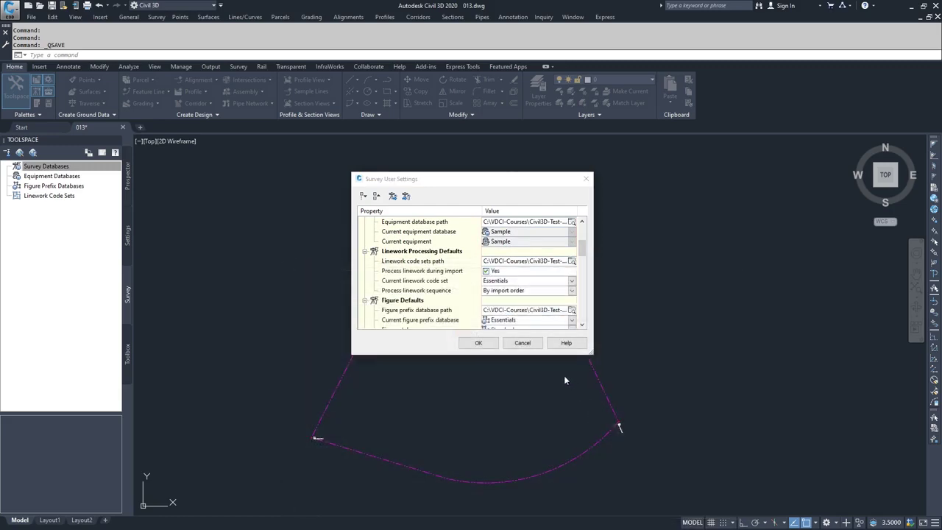
left_click(478, 344)
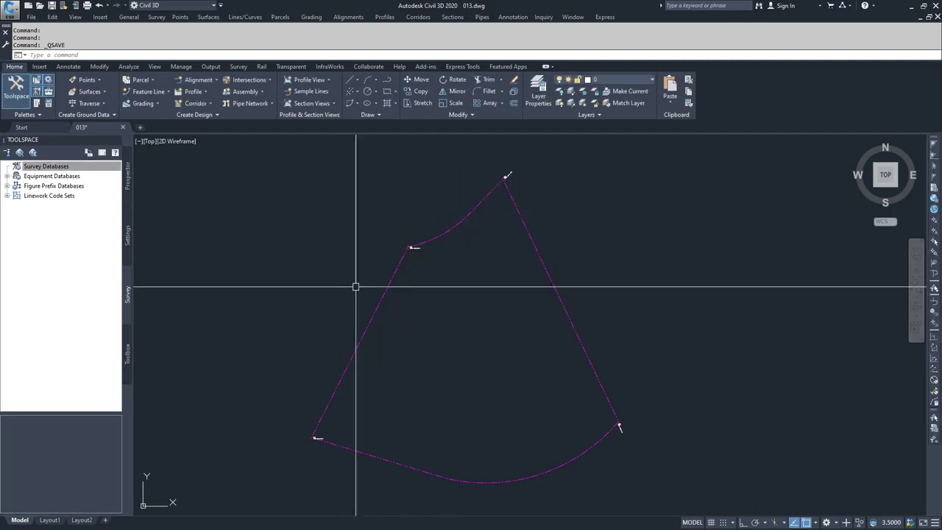
- Set the working folder for Survey Databases to Civil3D-Test-Prep\Datasets
left_click(64, 165)
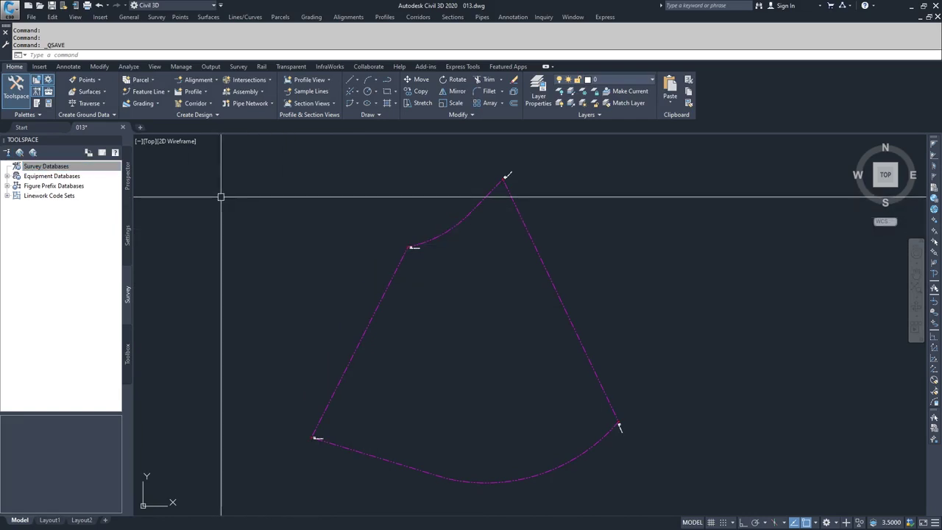
right_click(45, 169)
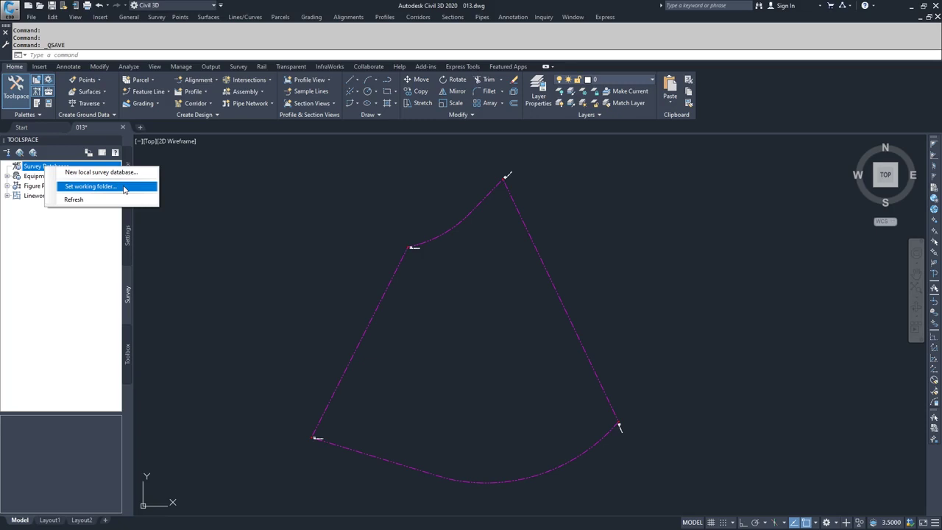
left_click(122, 188)
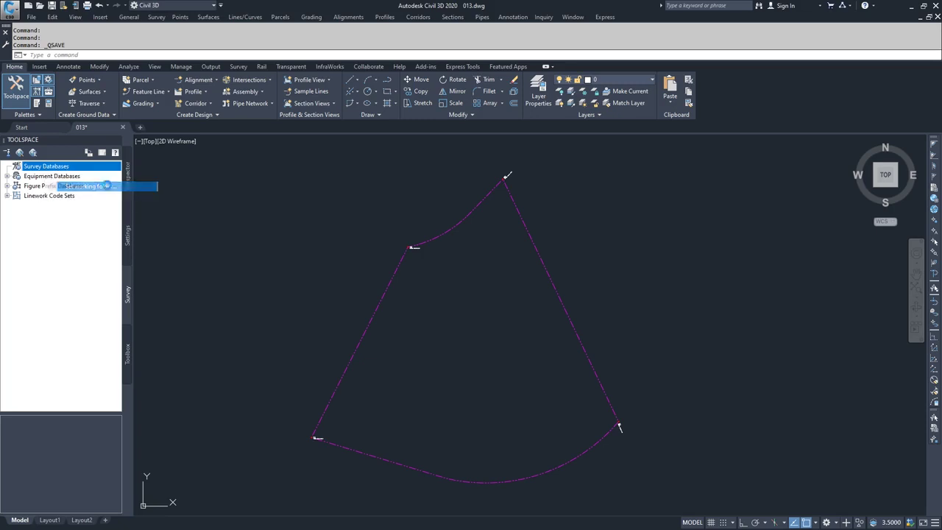
left_click_drag(412, 269, 363, 180)
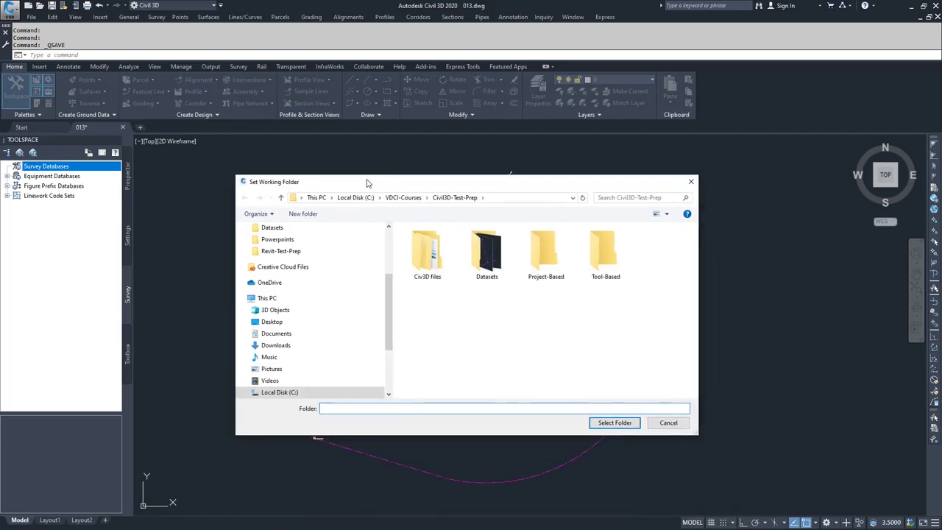
double_click(487, 254)
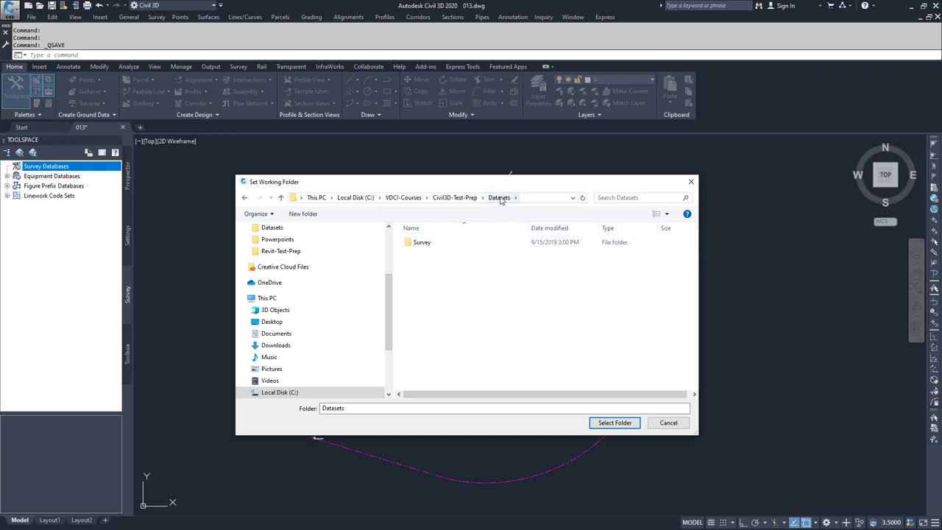
left_click(617, 424)
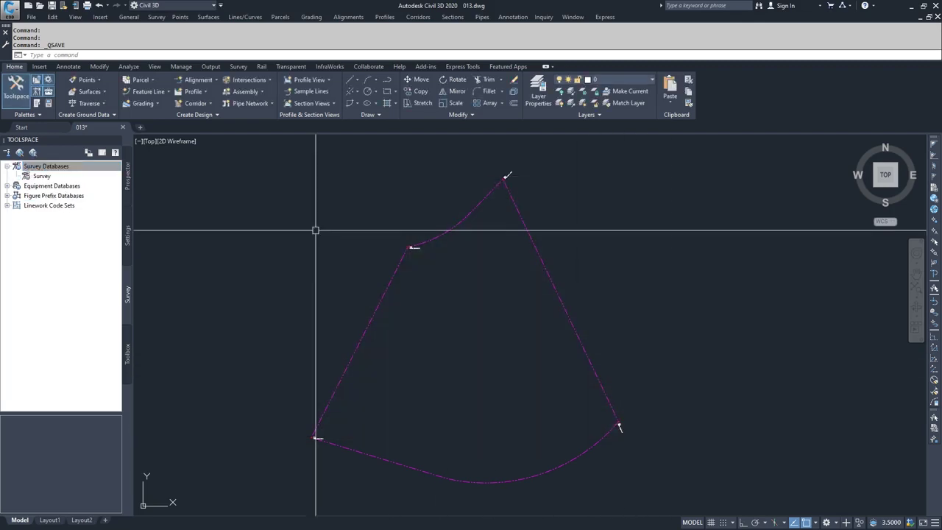
left_click(81, 166)
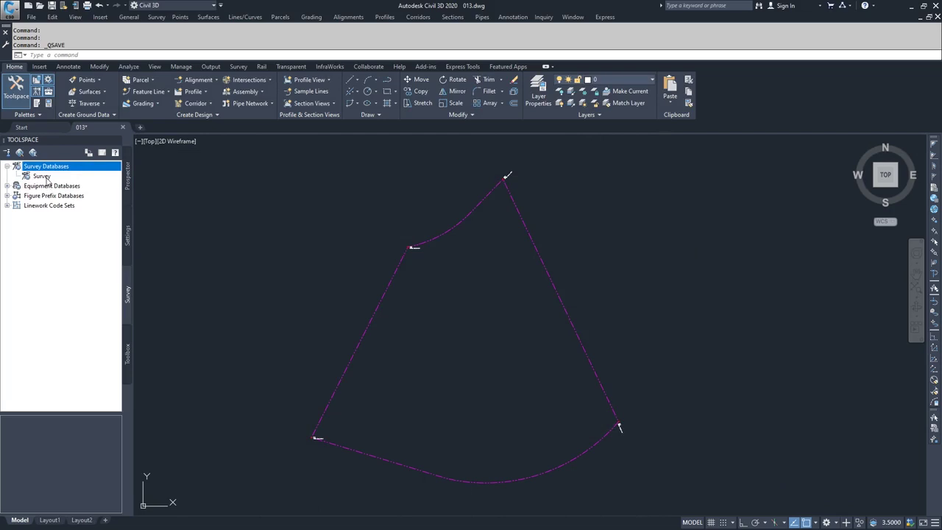